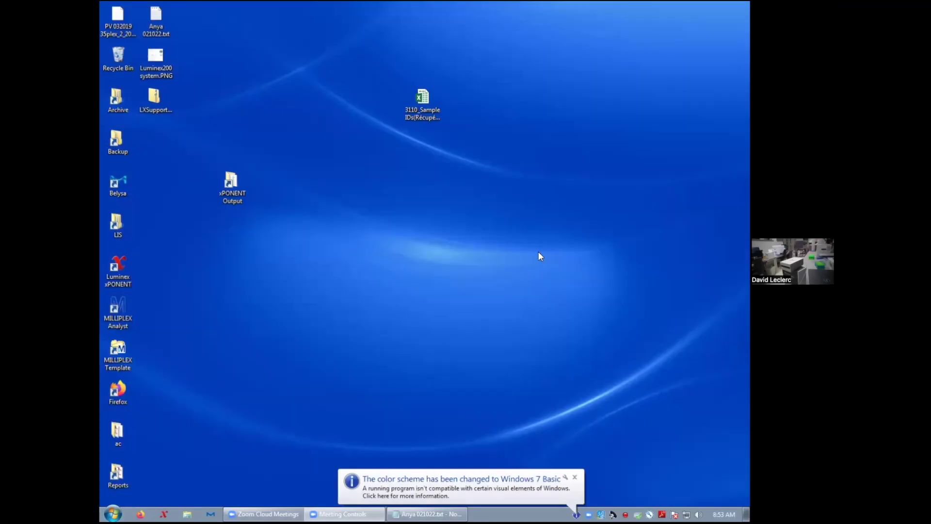
Start the Mini ELISA Plate Reader App from Start > All Programs > BioLegend
click(113, 513)
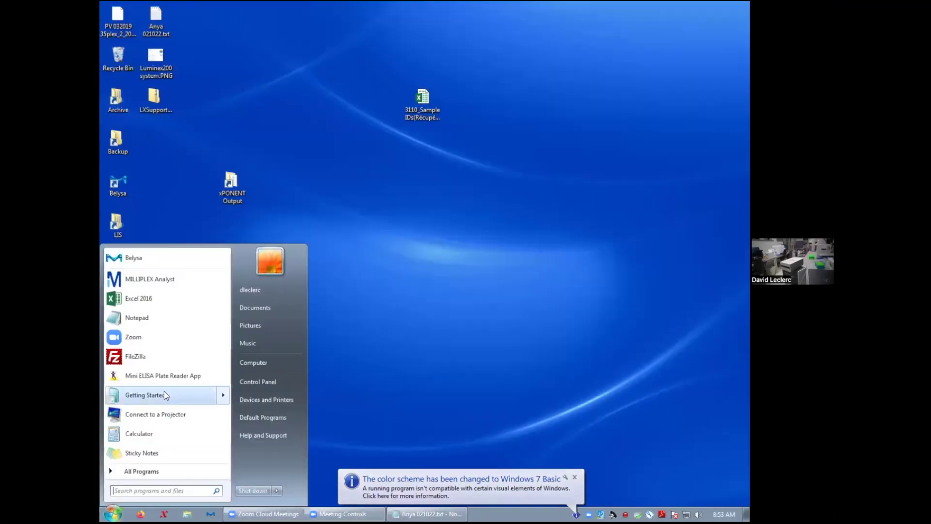
click(160, 477)
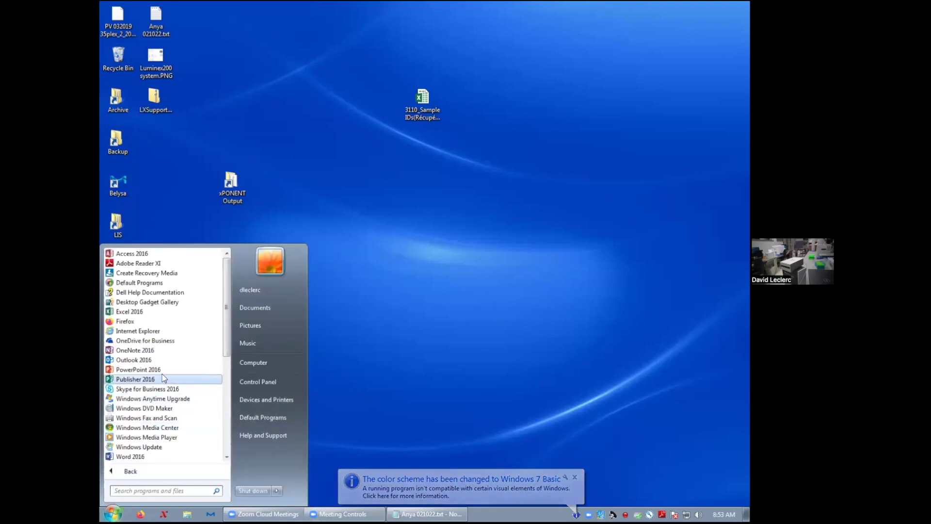
scroll(155, 388, down, 3)
click(146, 408)
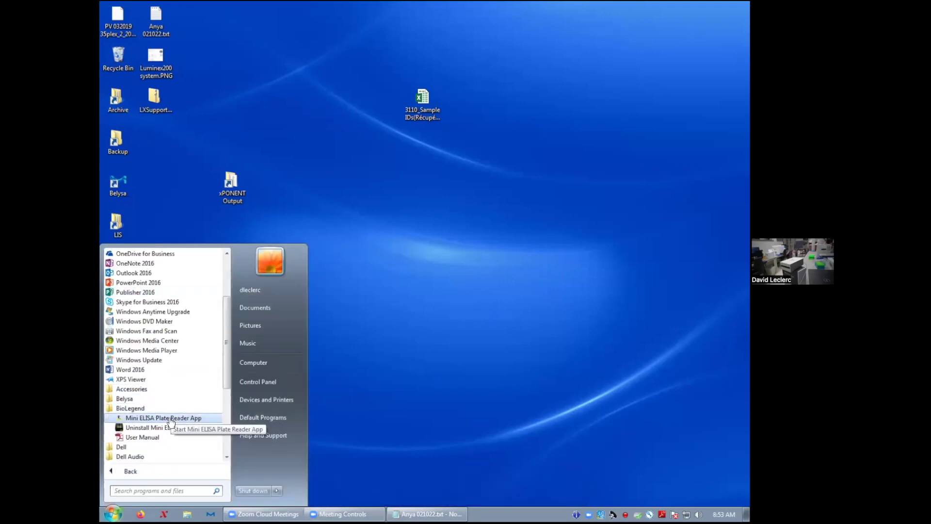
click(171, 418)
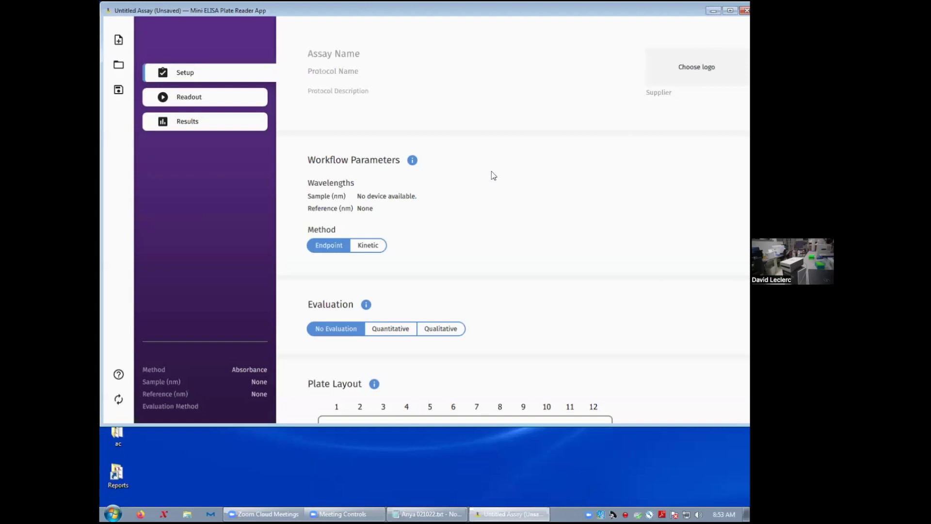
click(343, 69)
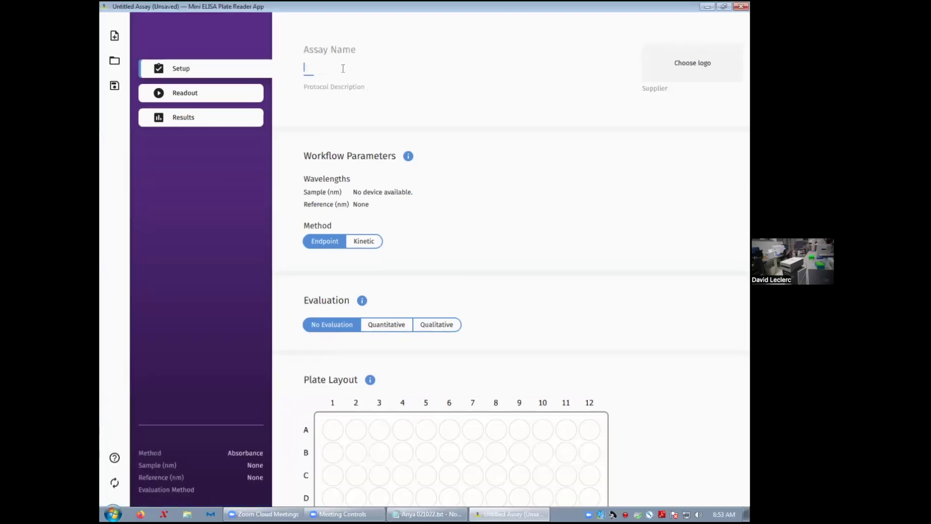
click(343, 86)
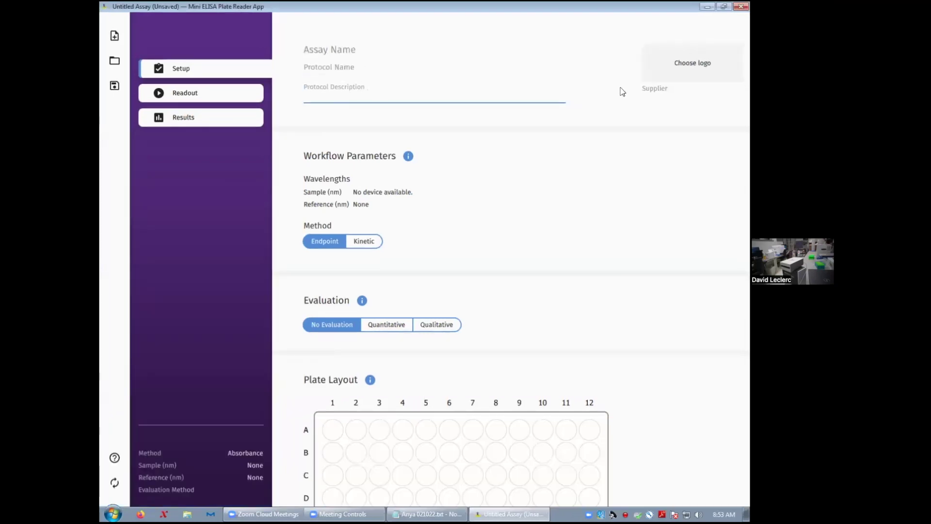
click(406, 255)
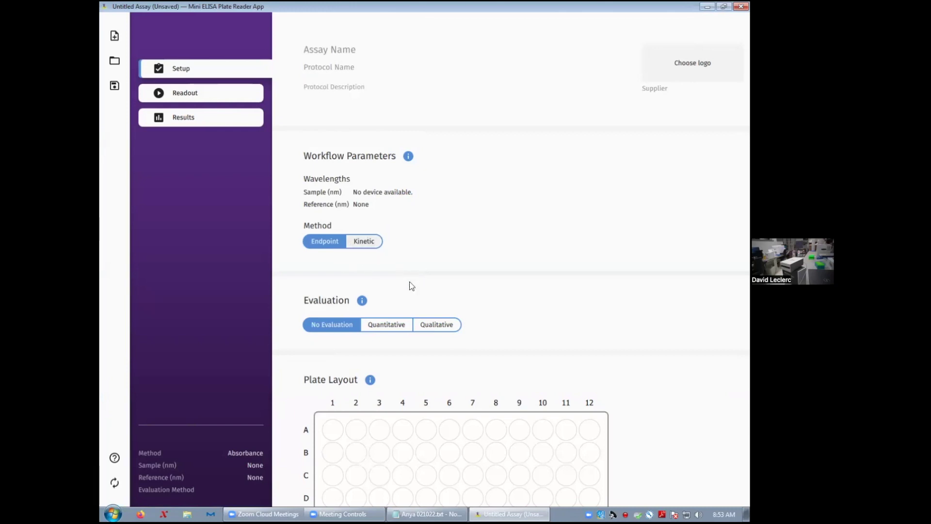
Set the evaluation to Quantitative and the fitting method to 5PL Regression
click(388, 325)
scroll(493, 286, down, 4)
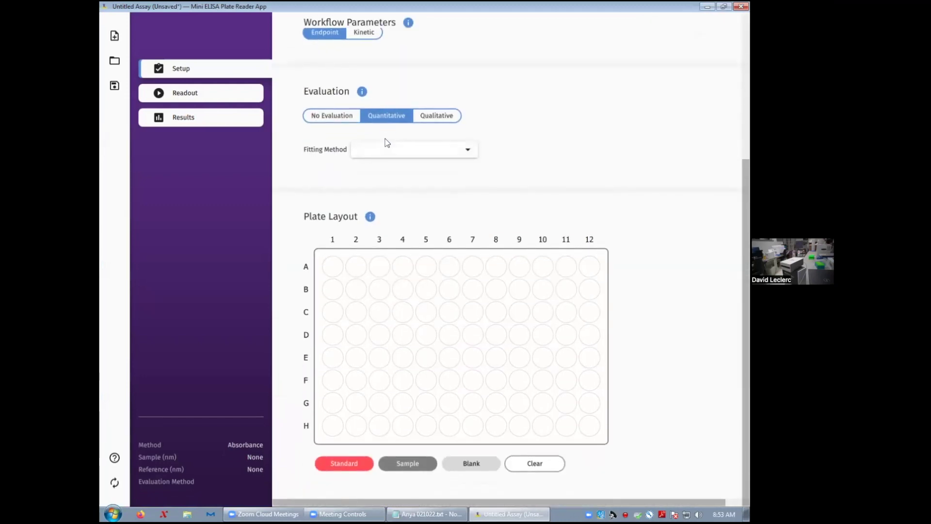
click(389, 153)
click(399, 195)
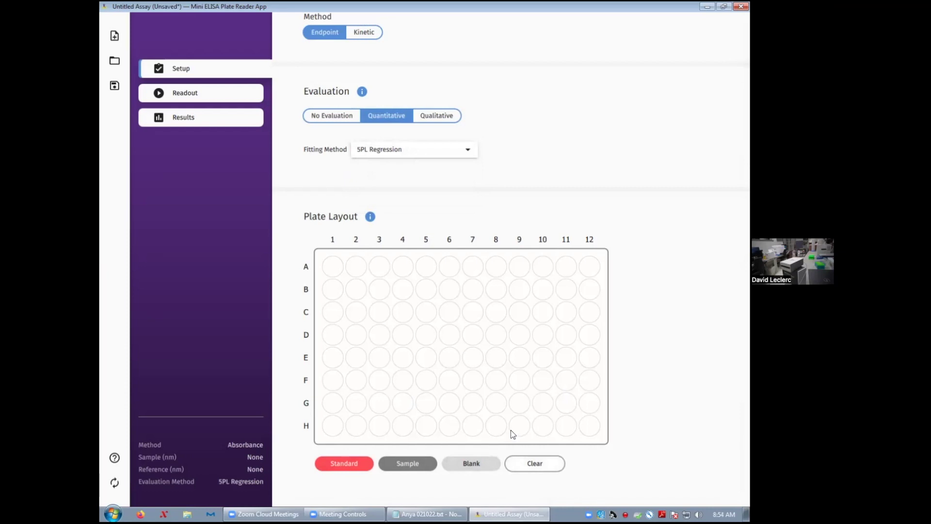
Assign 2x1 duplicate standards 1–7 to wells A1–G2, then switch to Blank wells for H1–H2
click(361, 462)
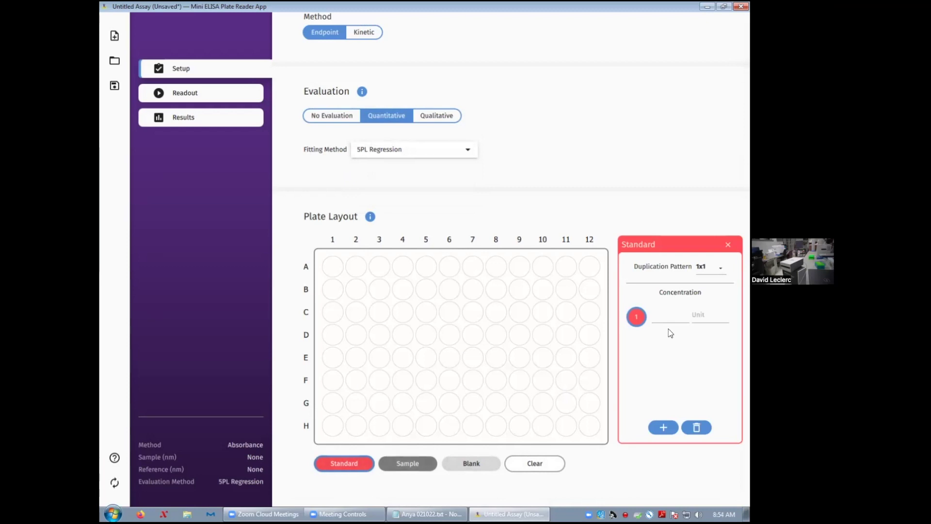
click(702, 268)
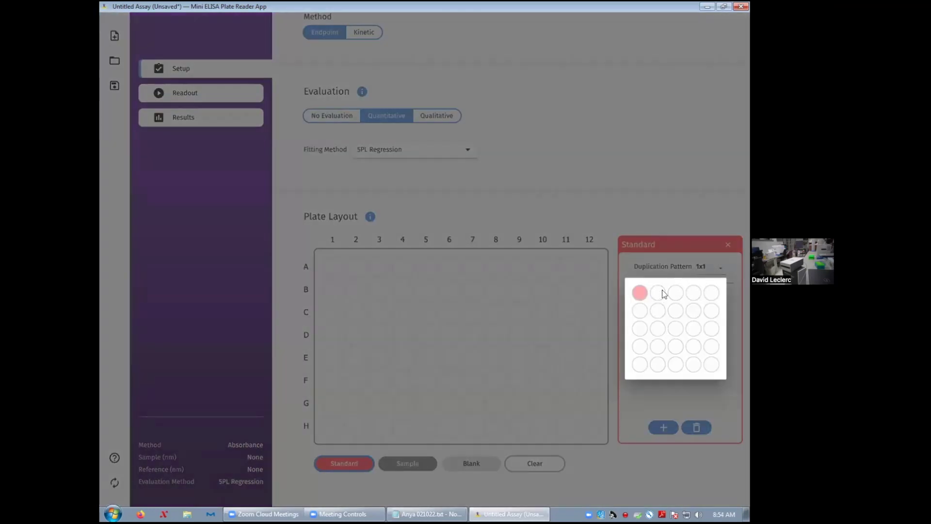
click(658, 293)
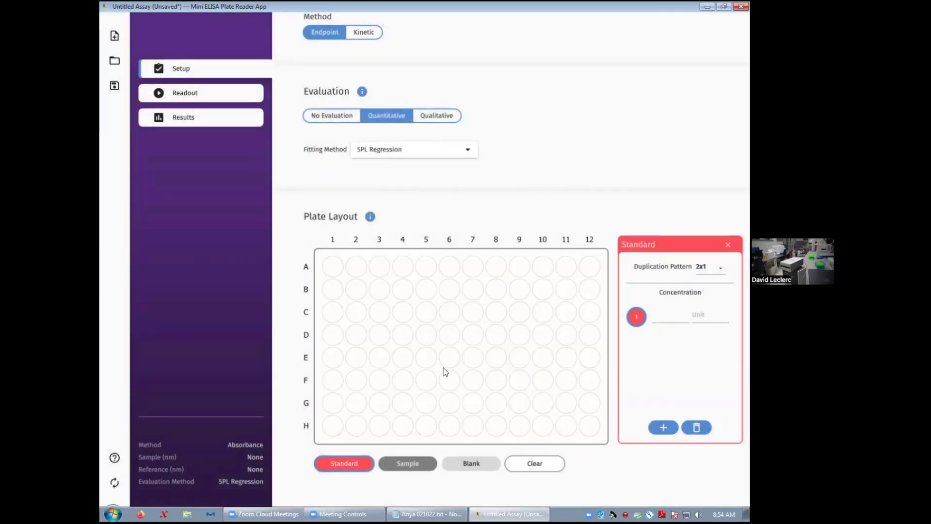
drag(346, 281, 350, 392)
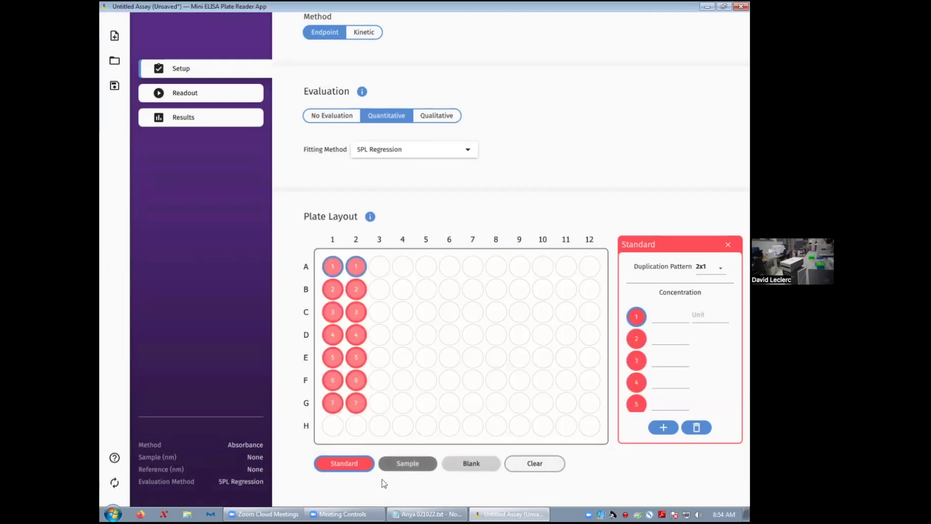
click(478, 463)
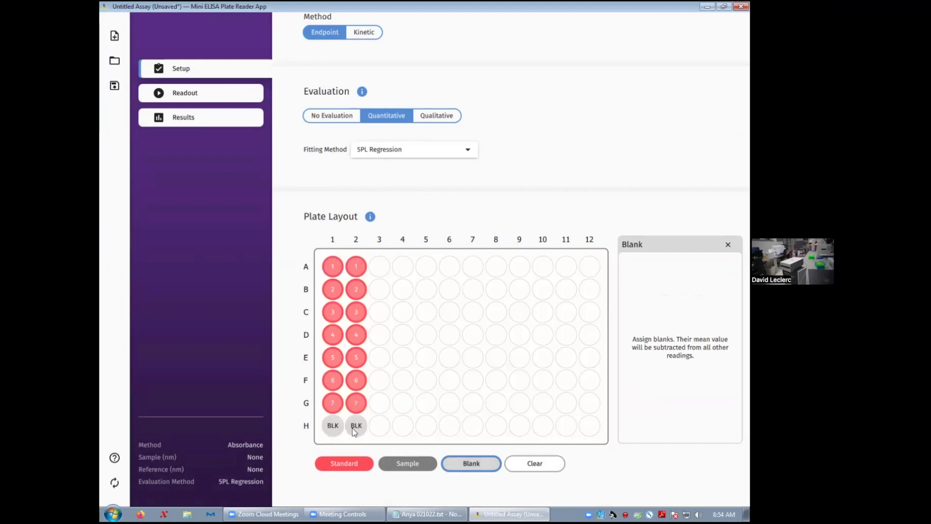
Assign samples 1–40 as 2x1 side-by-side duplicates across wells A3 to H12
click(408, 467)
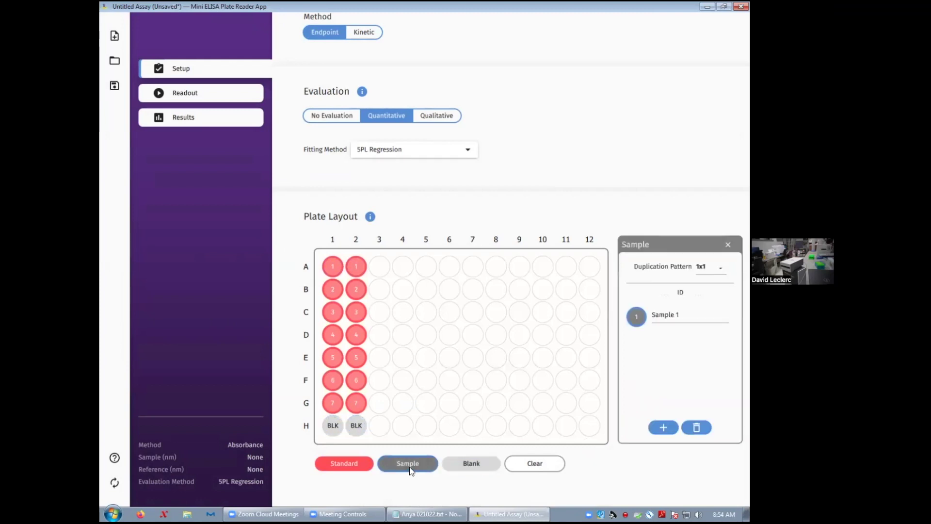
click(719, 270)
click(650, 294)
click(714, 269)
click(714, 264)
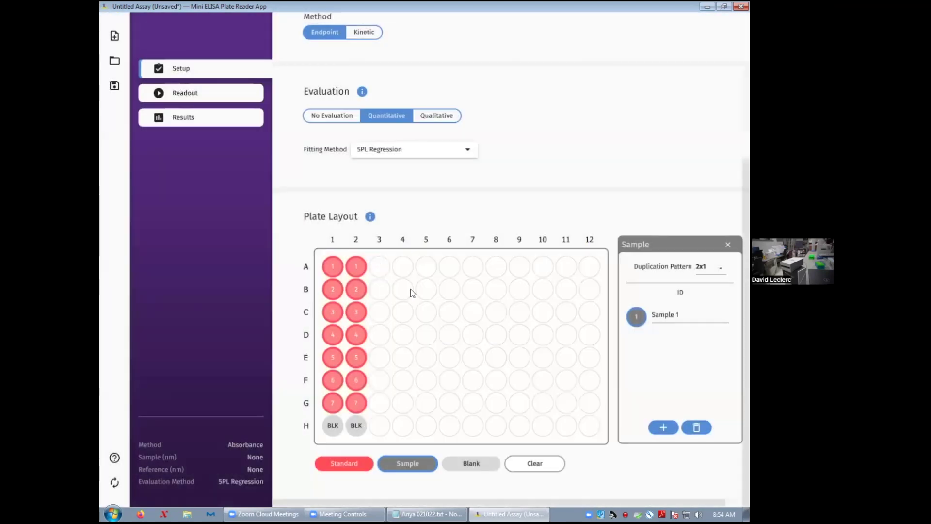
drag(367, 271, 553, 432)
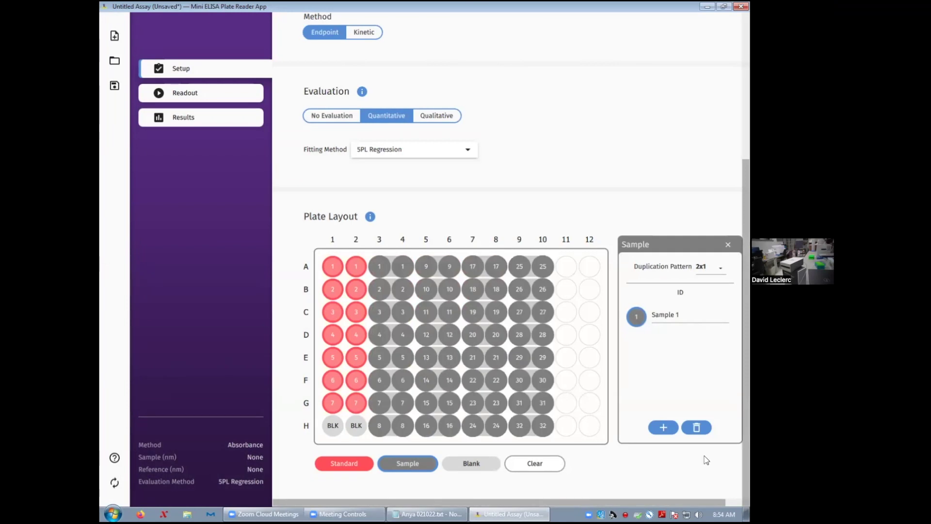
drag(706, 459, 585, 423)
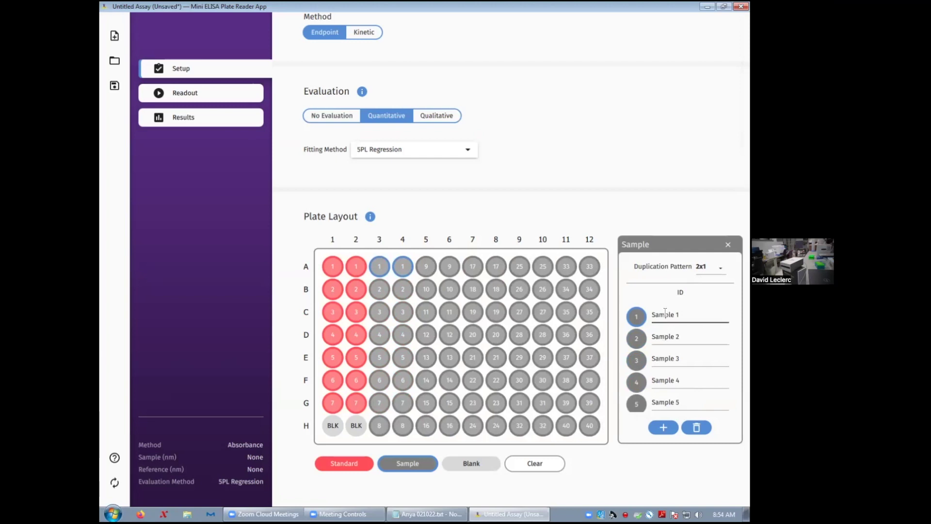
Copy the sample name list from Notepad and paste it into the Sample 1 ID field
click(448, 509)
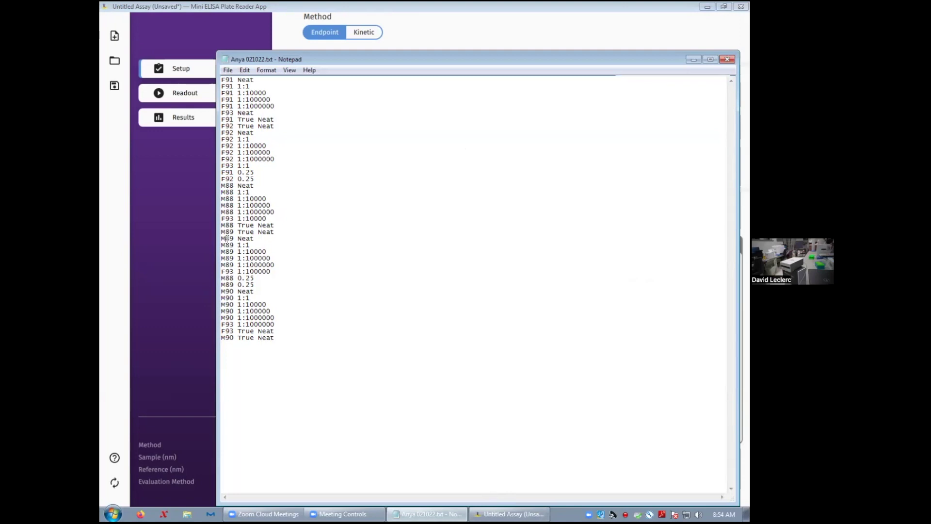
key(ctrl+a)
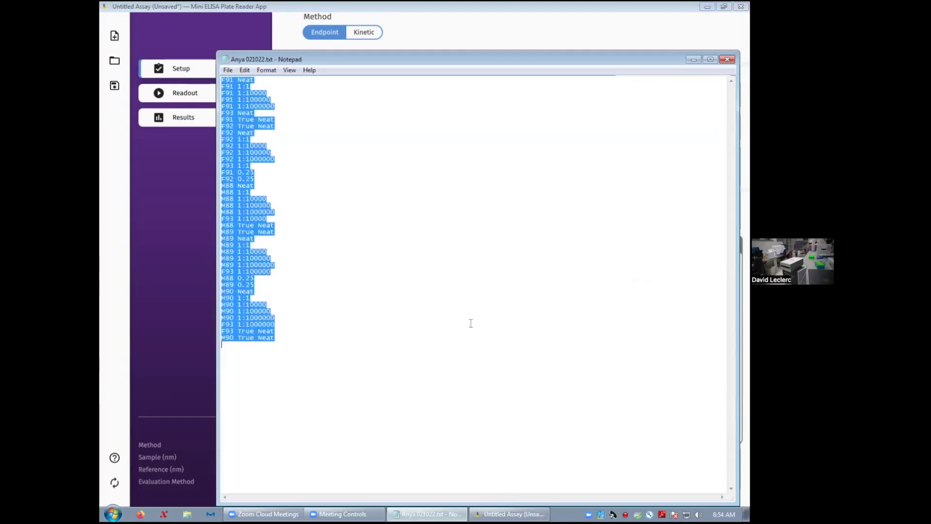
click(512, 514)
click(667, 311)
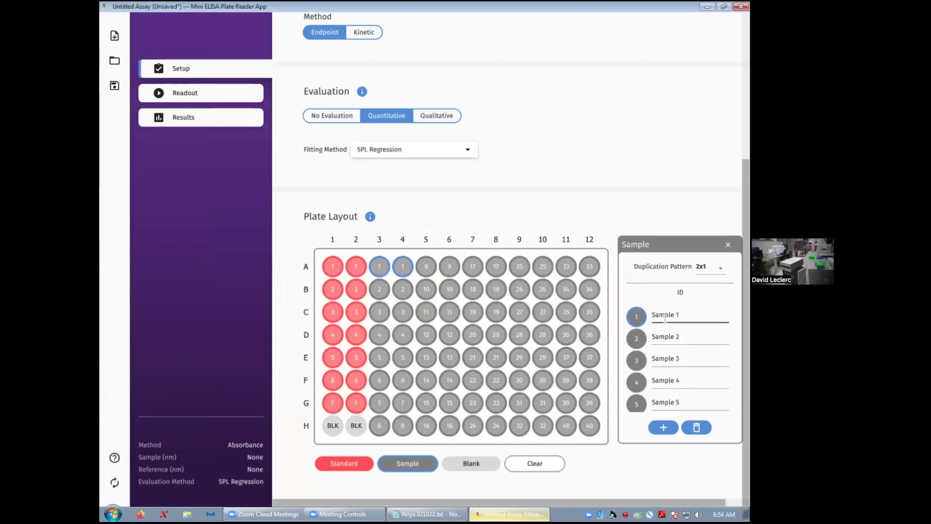
key(ctrl+v)
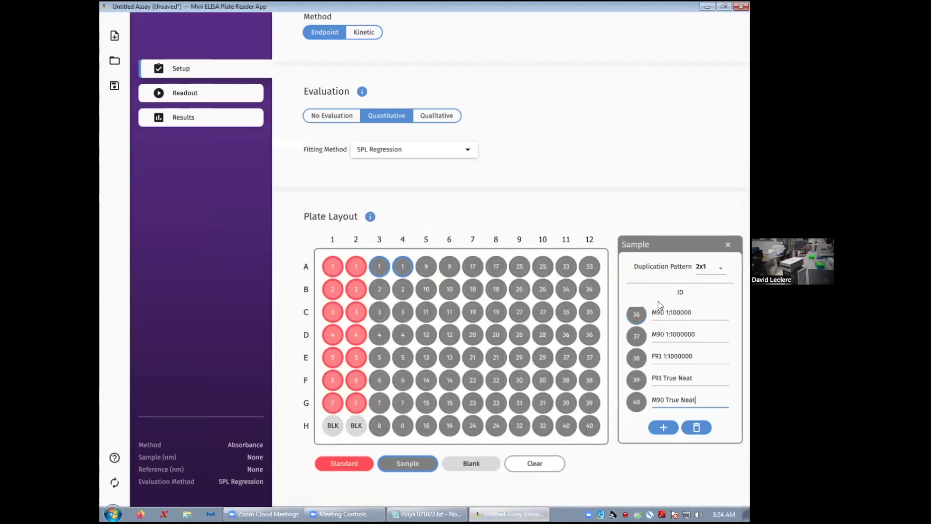
scroll(681, 352, up, 10)
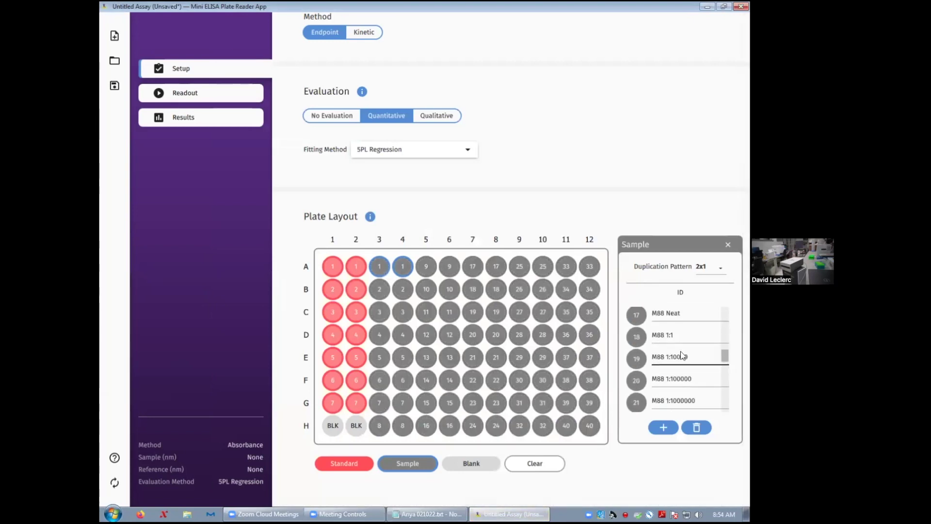
Check the standards' concentrations at well A1, then go to the Readout page
click(339, 274)
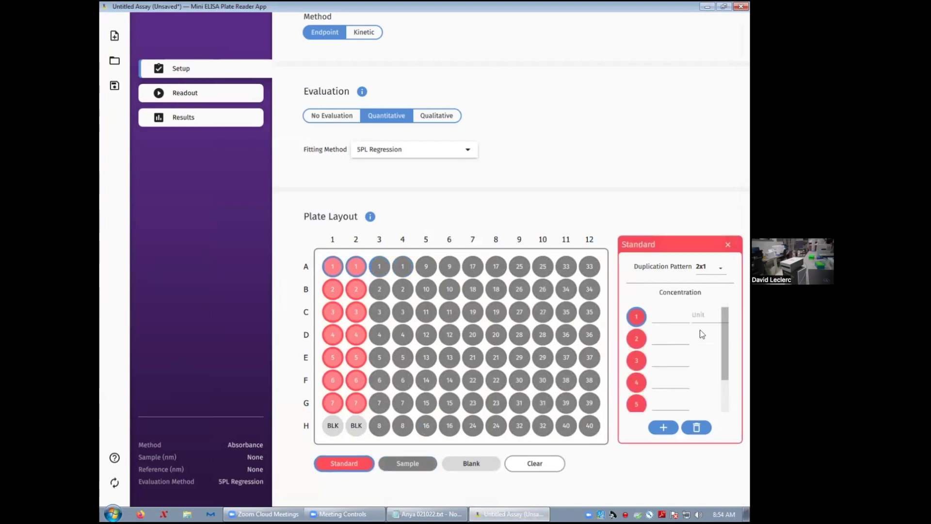
key(Tab)
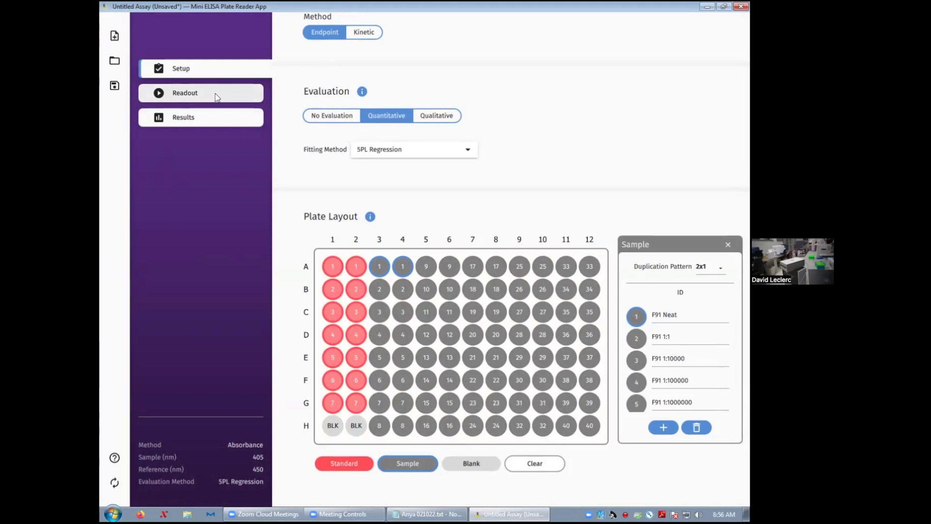
click(217, 97)
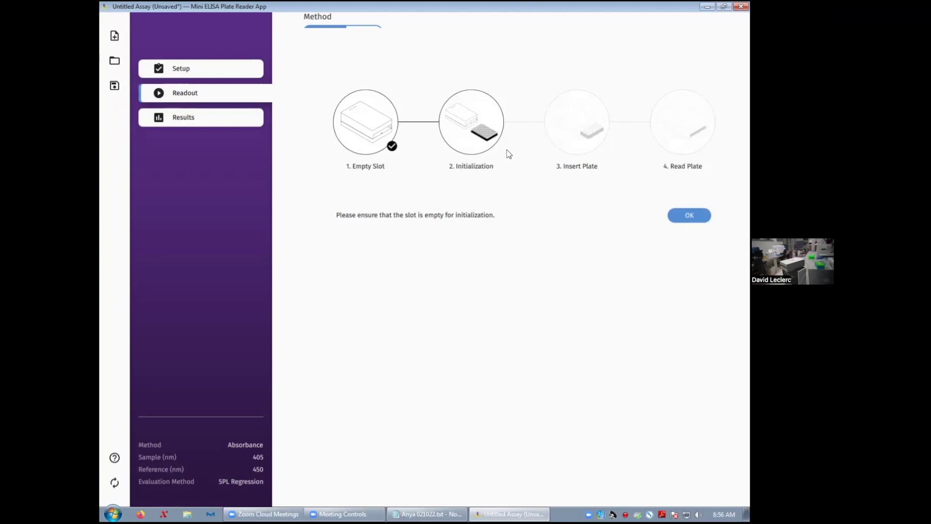
Initialize the reader with the slot empty, then start reading the inserted microplate
click(693, 218)
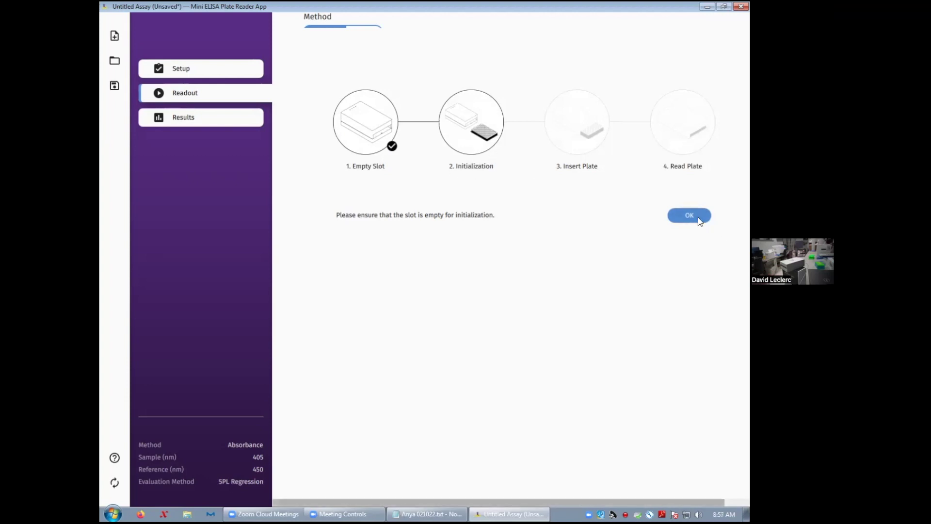
click(698, 219)
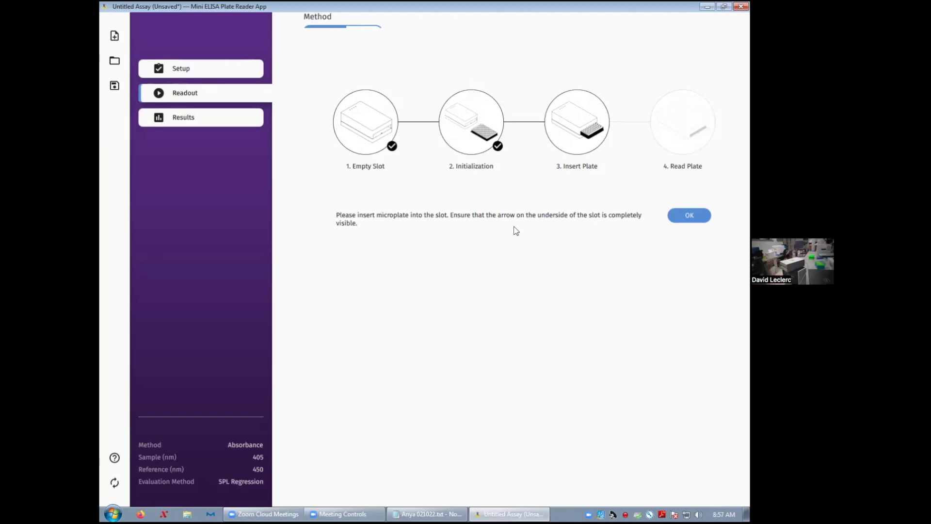
click(682, 219)
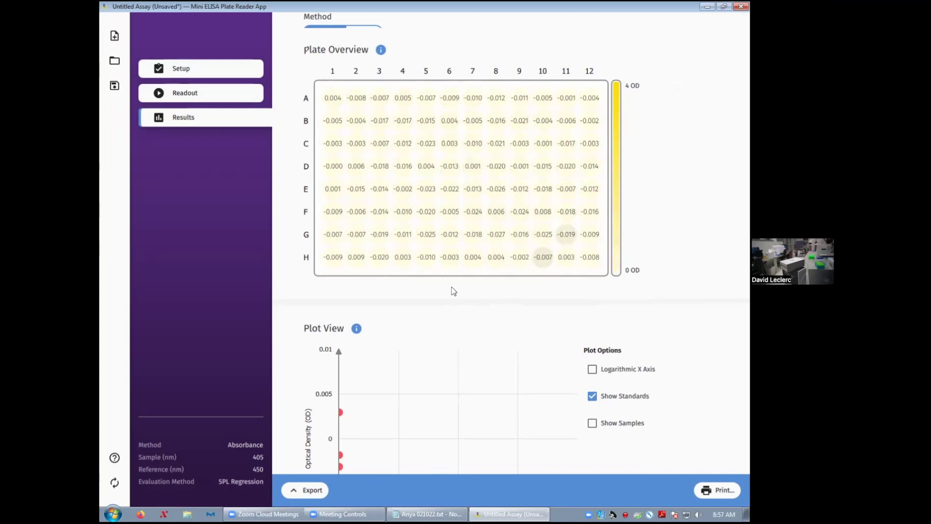
Scroll through the plate OD overview, standard curve plot and Standards/Samples tables, then back up
scroll(452, 290, down, 5)
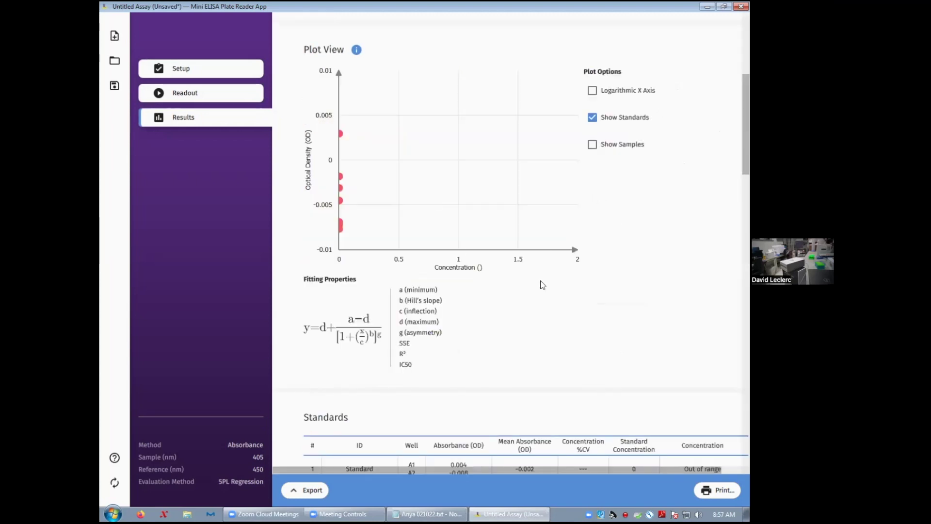
scroll(529, 296, down, 10)
scroll(529, 296, down, 15)
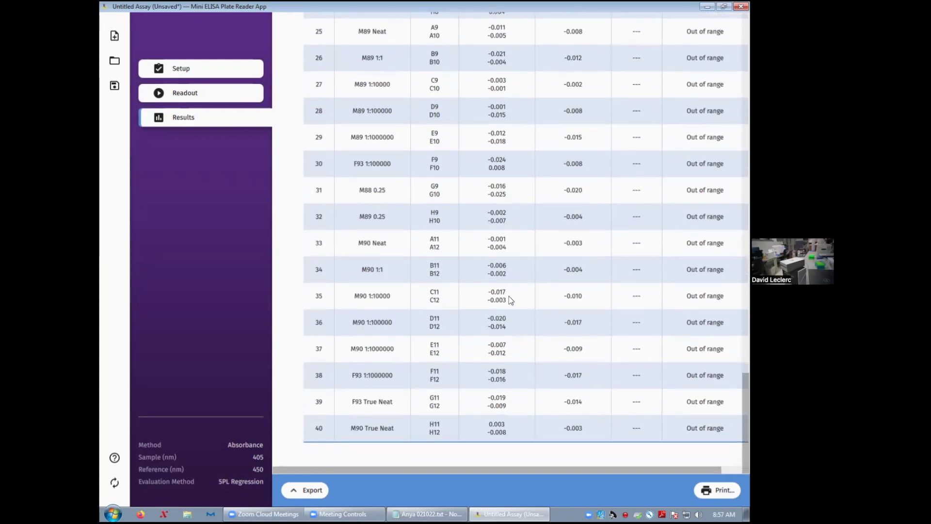
scroll(523, 300, up, 20)
scroll(519, 301, up, 6)
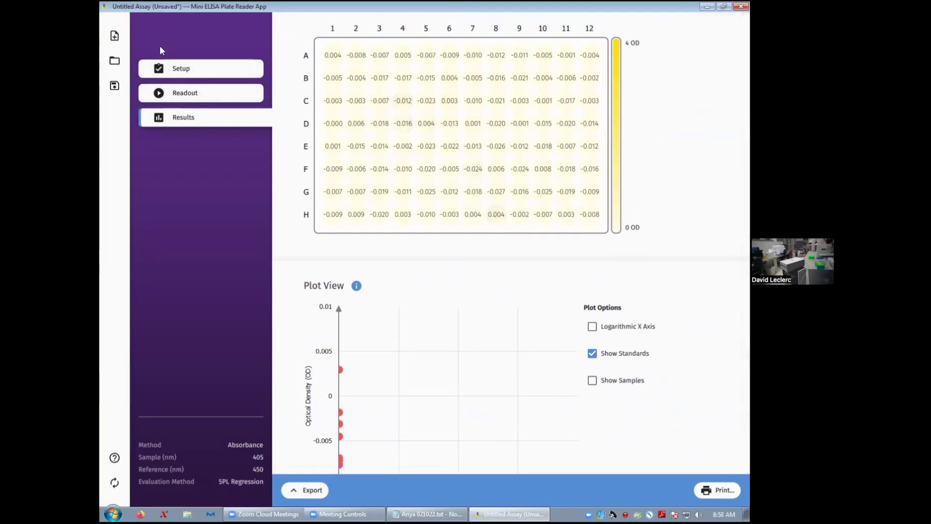
Save the assay results under the file name 'wow' as wow.byoa
click(114, 86)
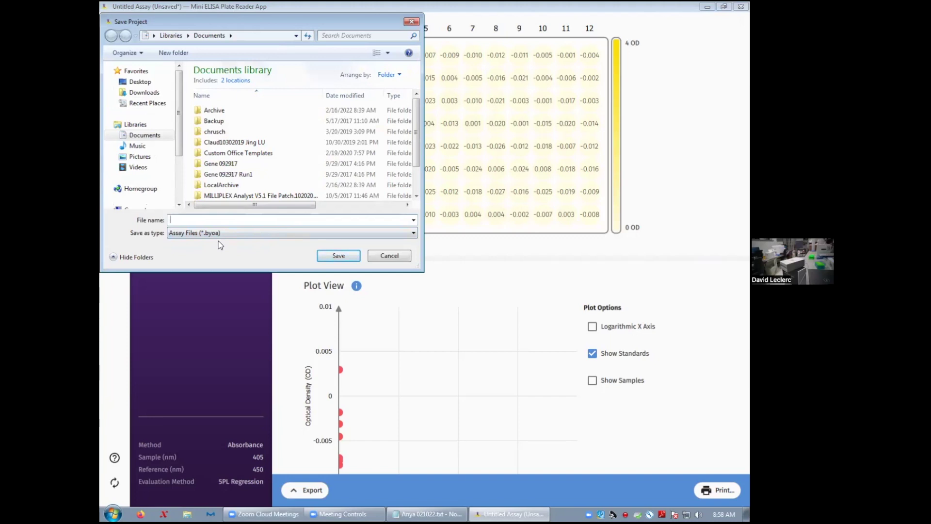
text(wow)
click(347, 257)
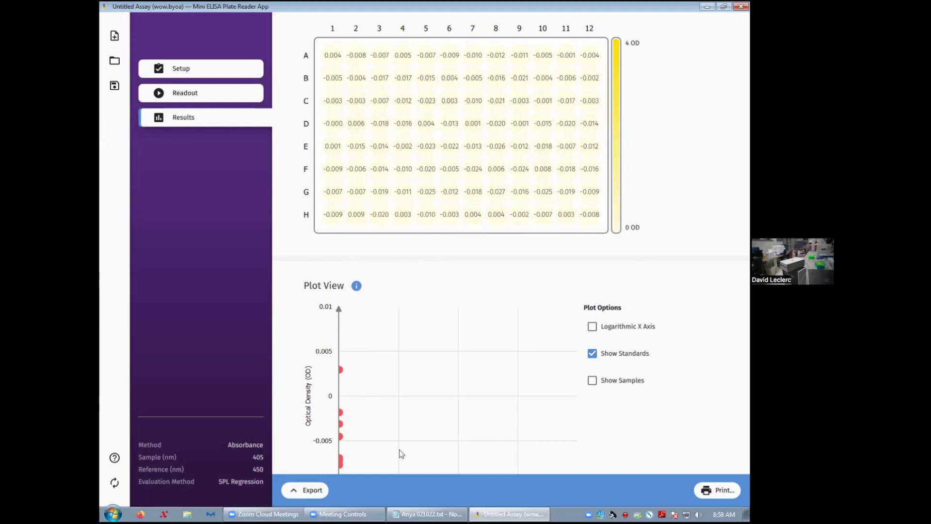
Export the results as the PDF report wow1.pdf
click(314, 492)
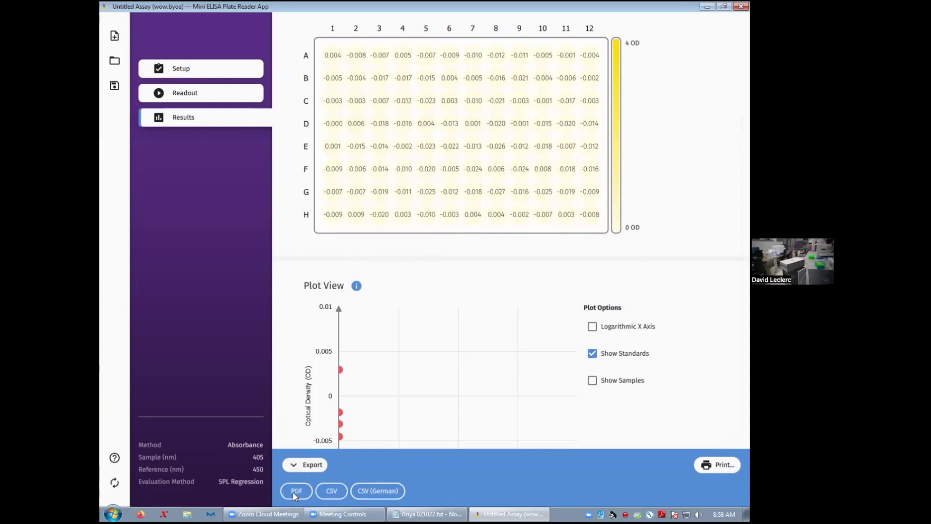
click(297, 491)
text(wow)
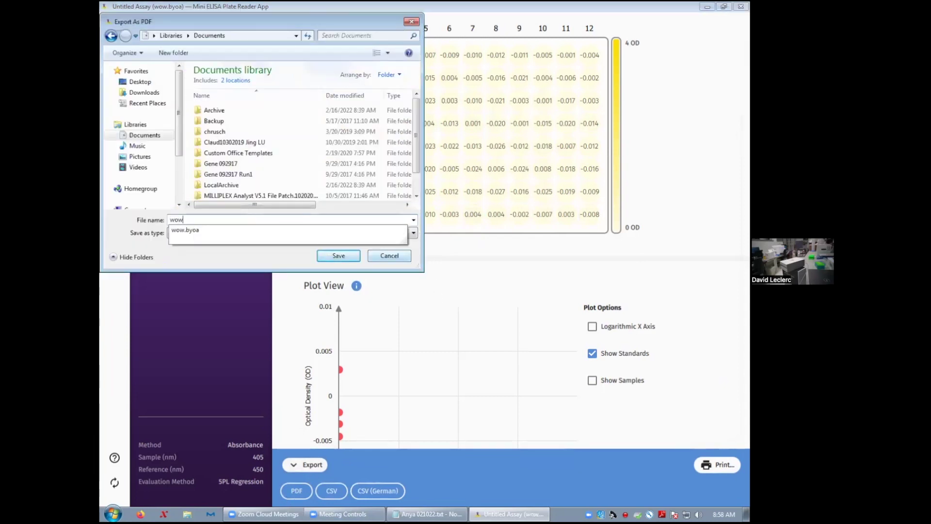
click(386, 252)
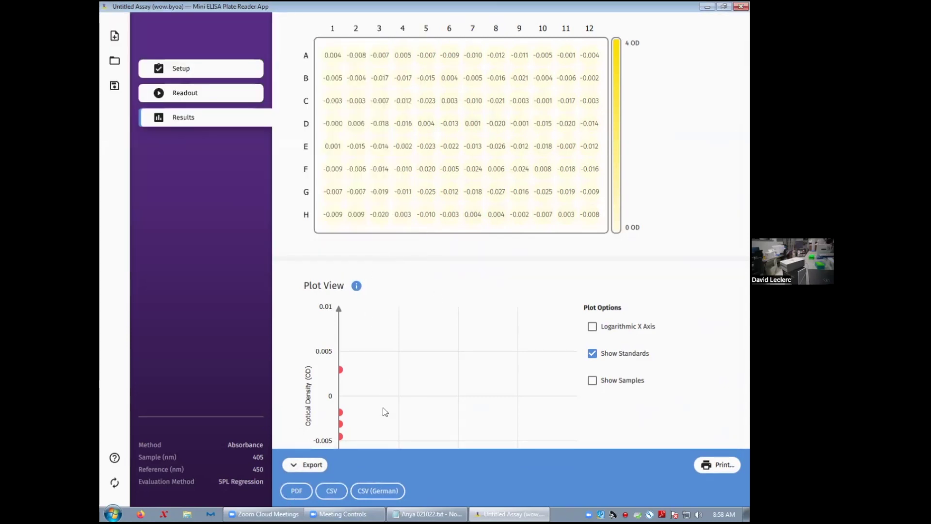
Export the results as the CSV file wow2.csv
click(348, 478)
click(316, 490)
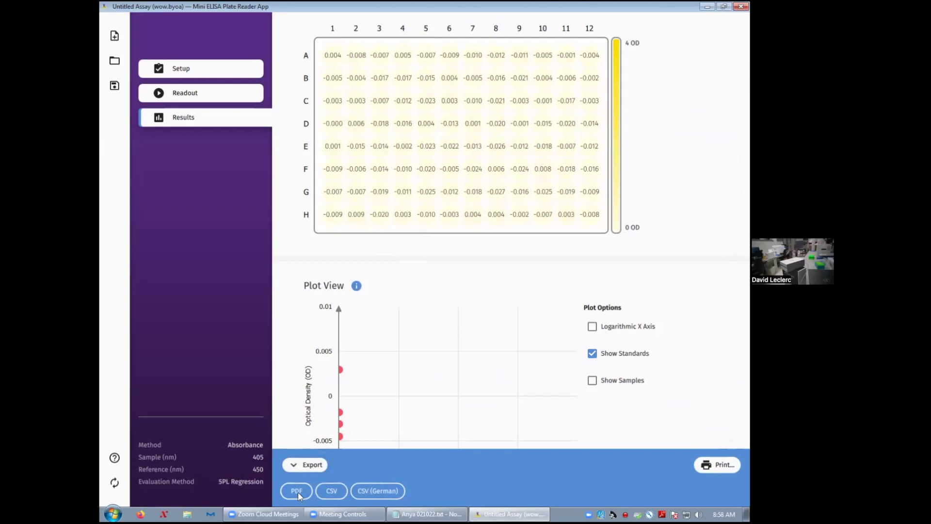
click(330, 492)
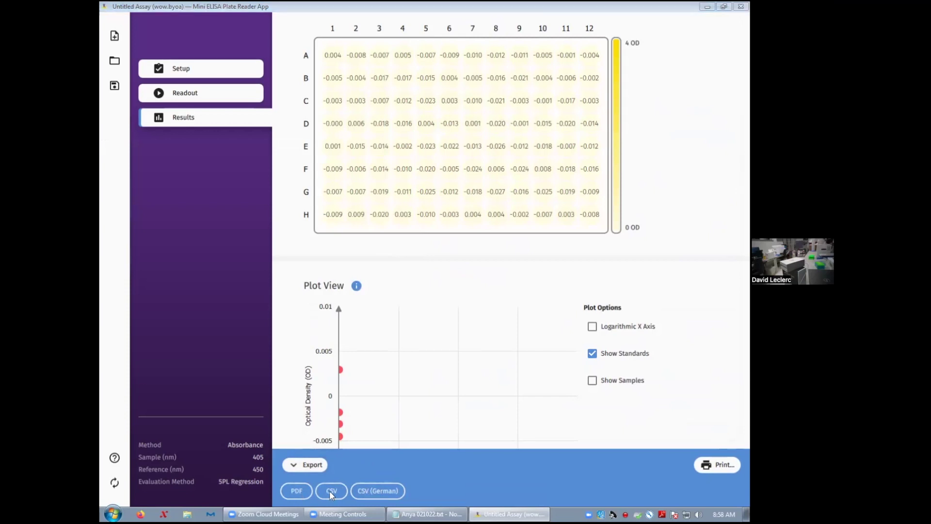
text(wow2)
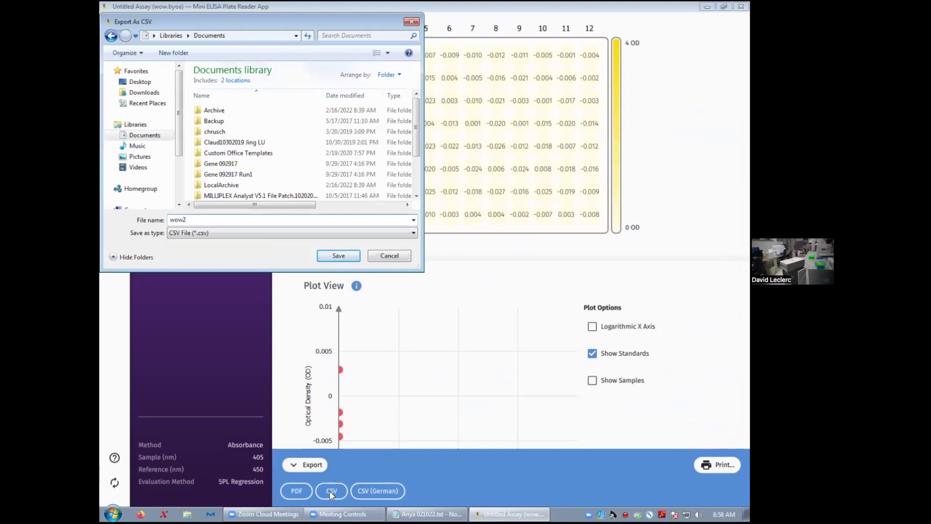
key(Return)
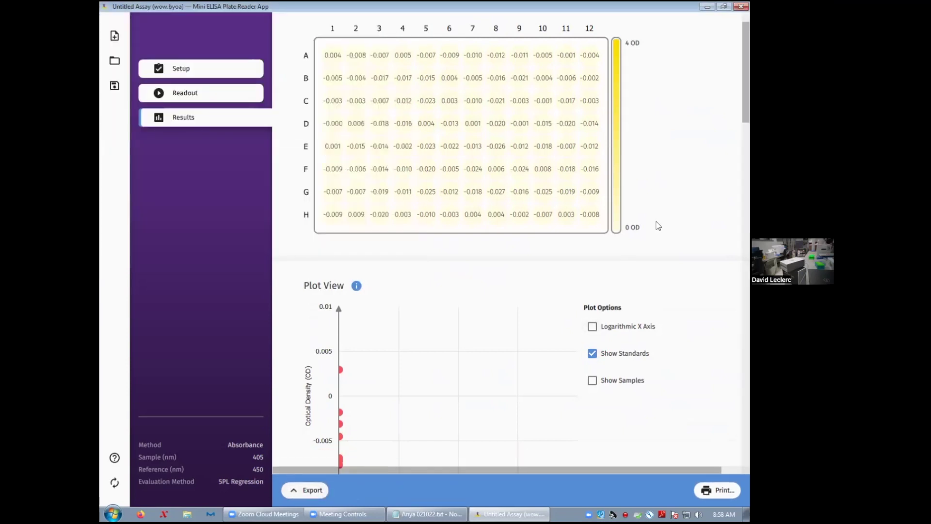
Open wow1.pdf from the Documents library and scroll through the four-page Assay Report
click(187, 512)
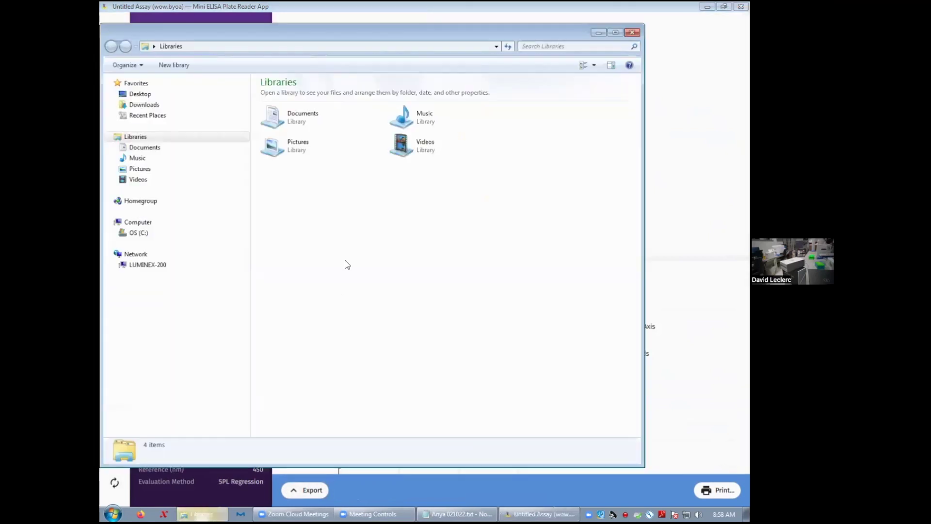
click(144, 148)
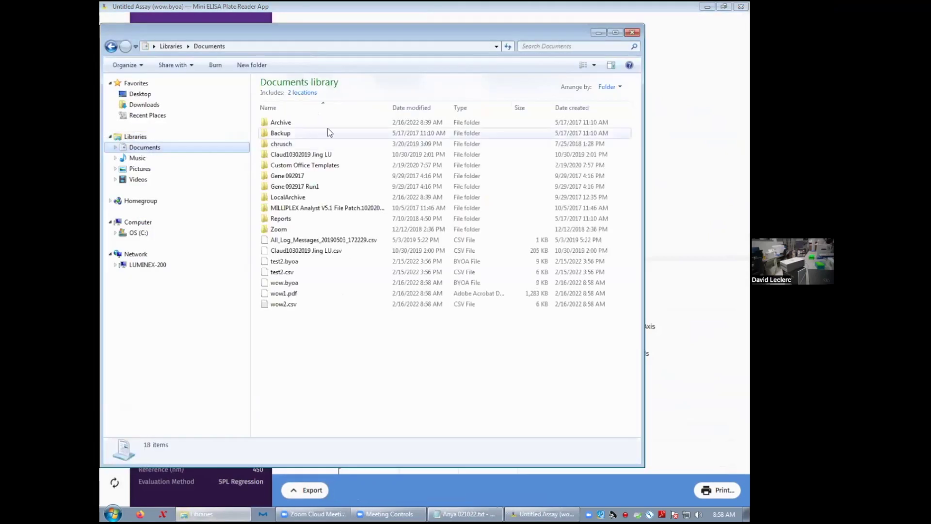
double_click(304, 290)
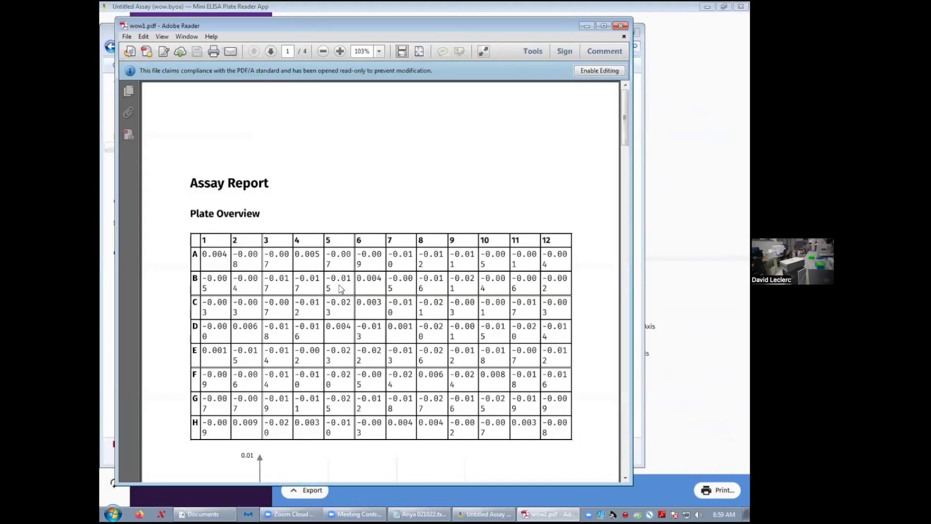
scroll(340, 288, down, 15)
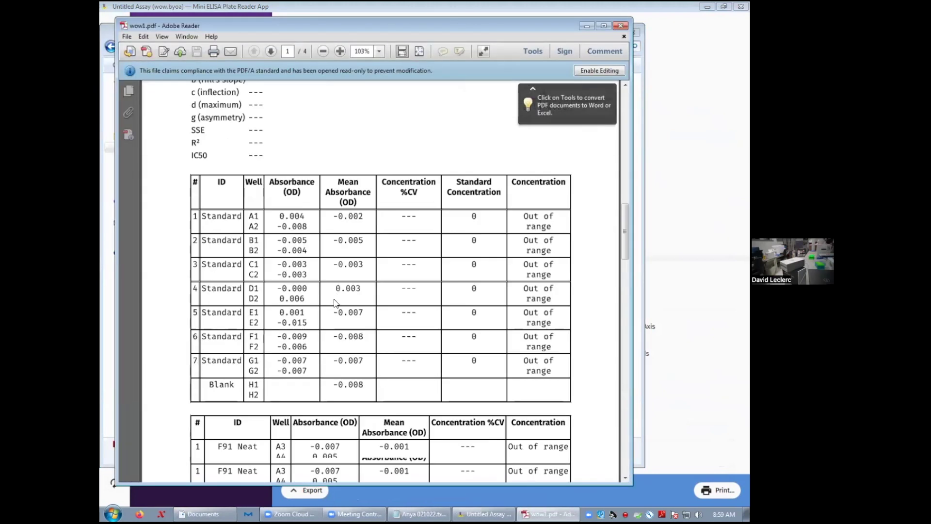
scroll(334, 303, down, 10)
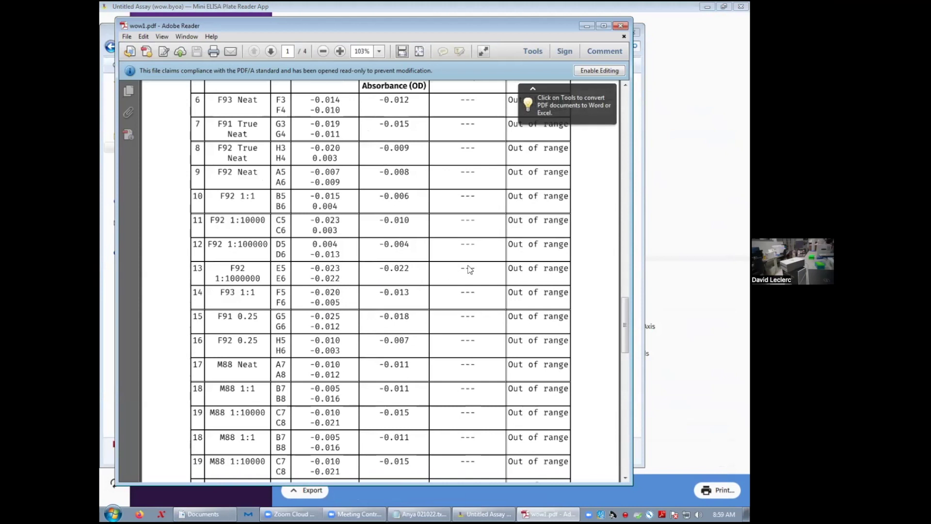
scroll(470, 270, down, 10)
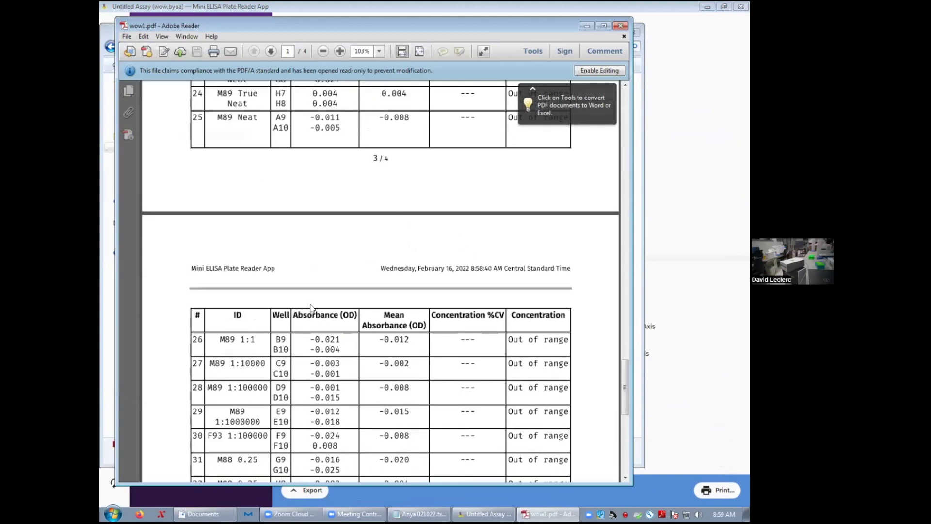
Open wow2.csv from Documents in Notepad and scroll through its comma-separated readings and results
click(543, 513)
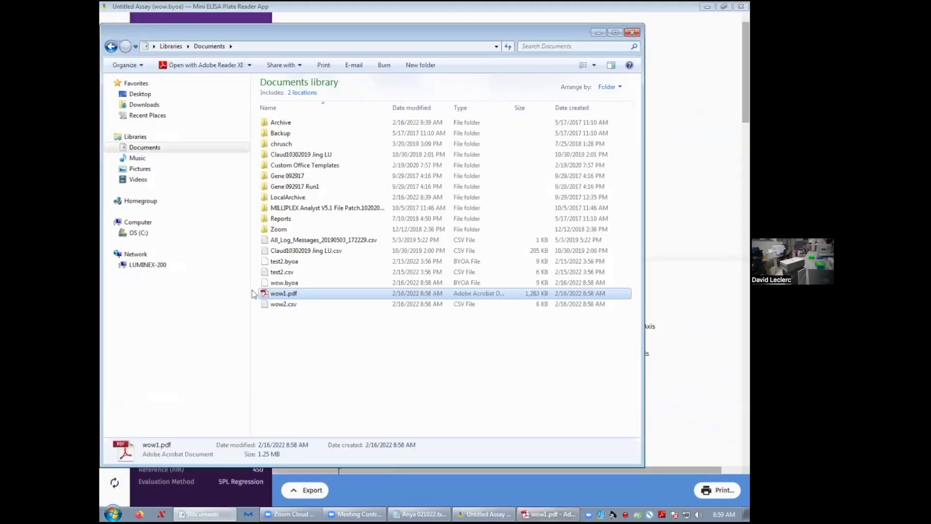
double_click(296, 305)
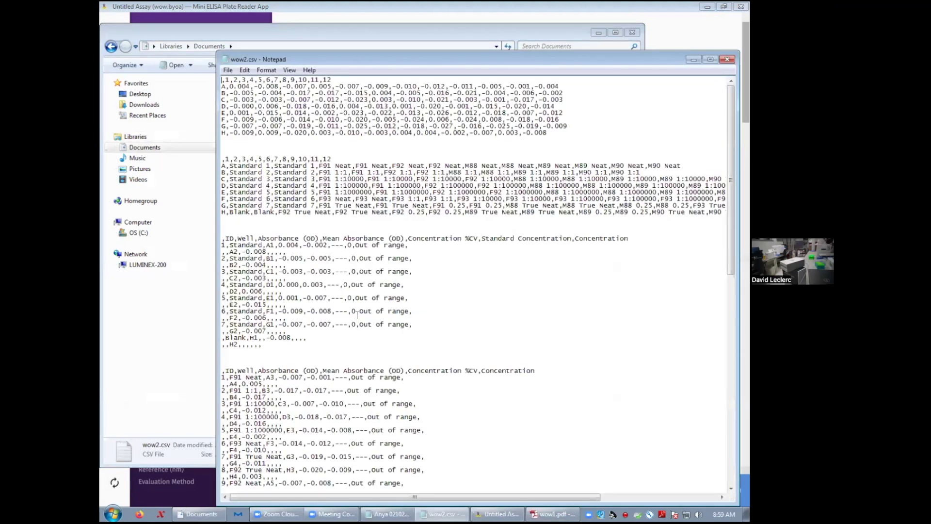
scroll(542, 310, down, 12)
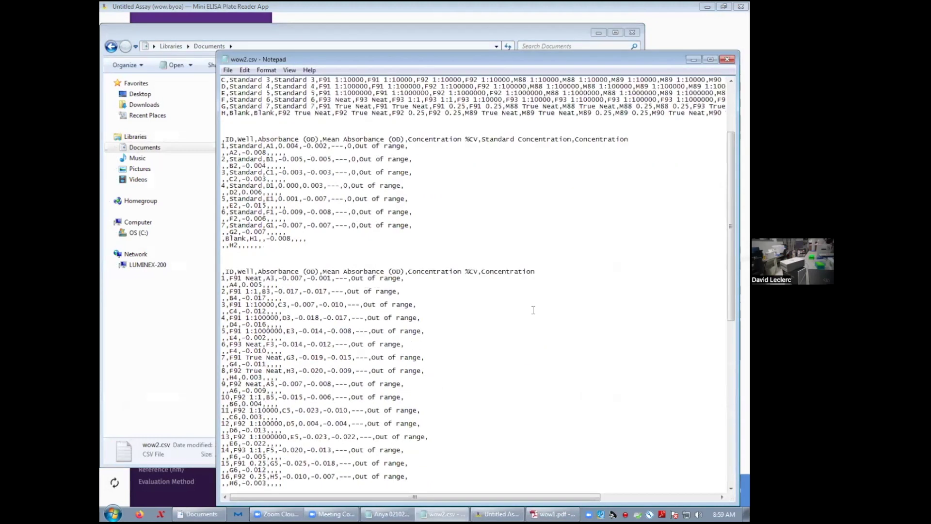
scroll(532, 321, up, 12)
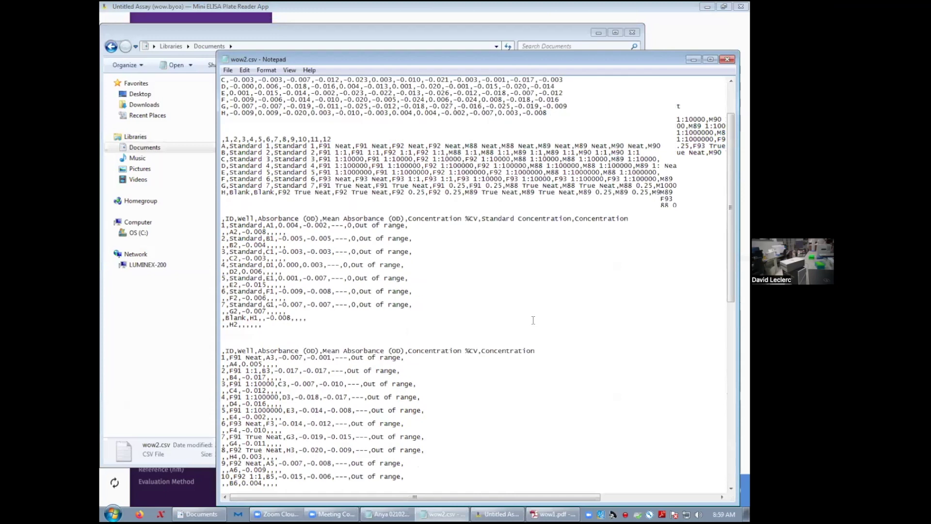